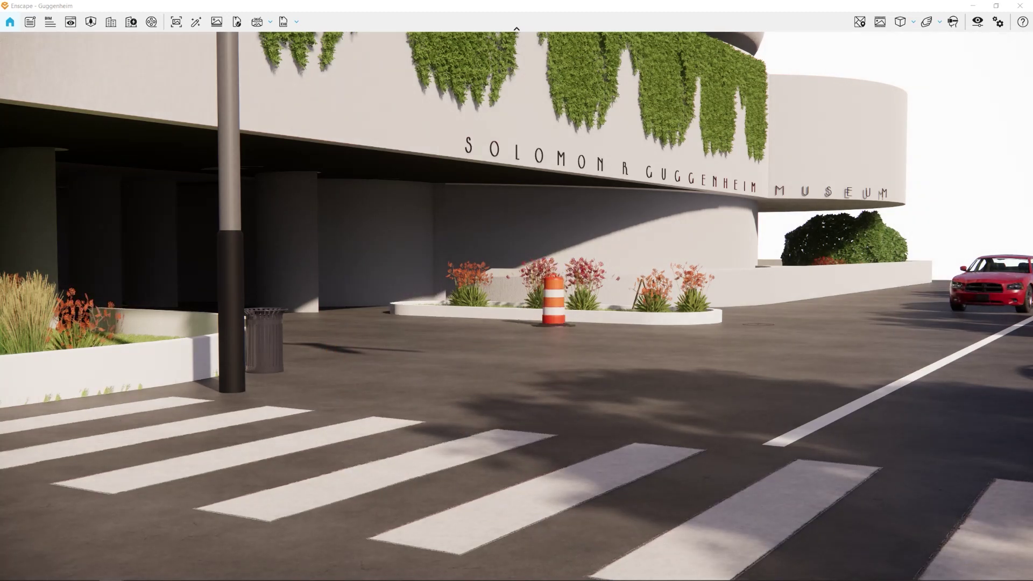
Step: Render the museum street view with the crosswalk and no people as an image
click(176, 22)
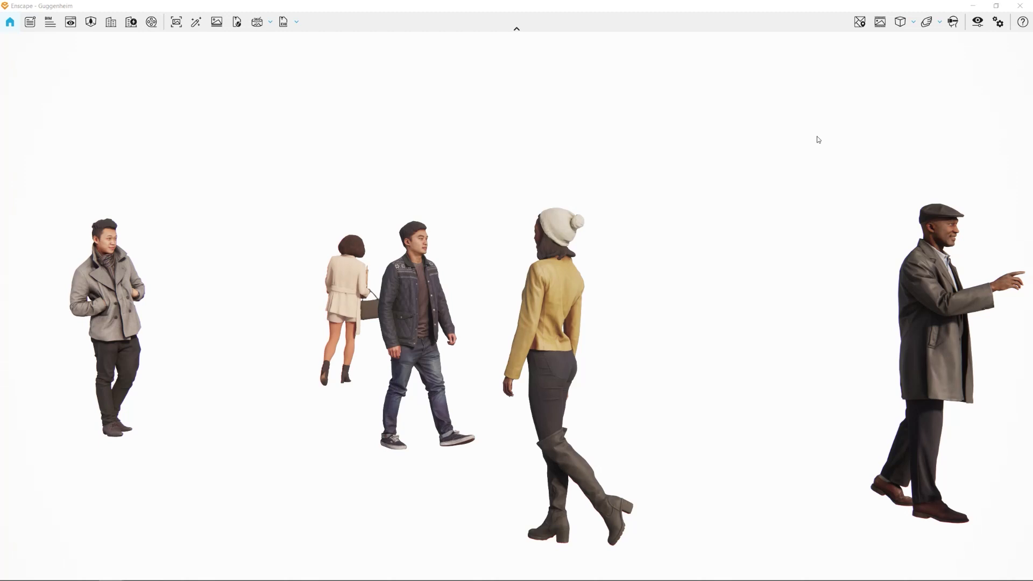
Step: Enable Apply Alpha Channel for the Portable Network Graphics output and render the people-only view as an image
click(978, 22)
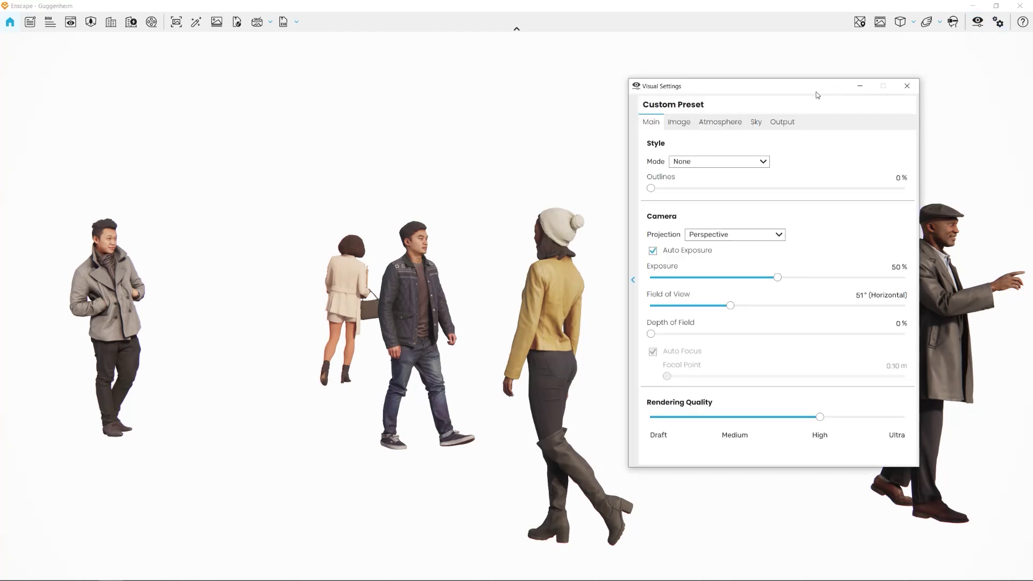
click(755, 122)
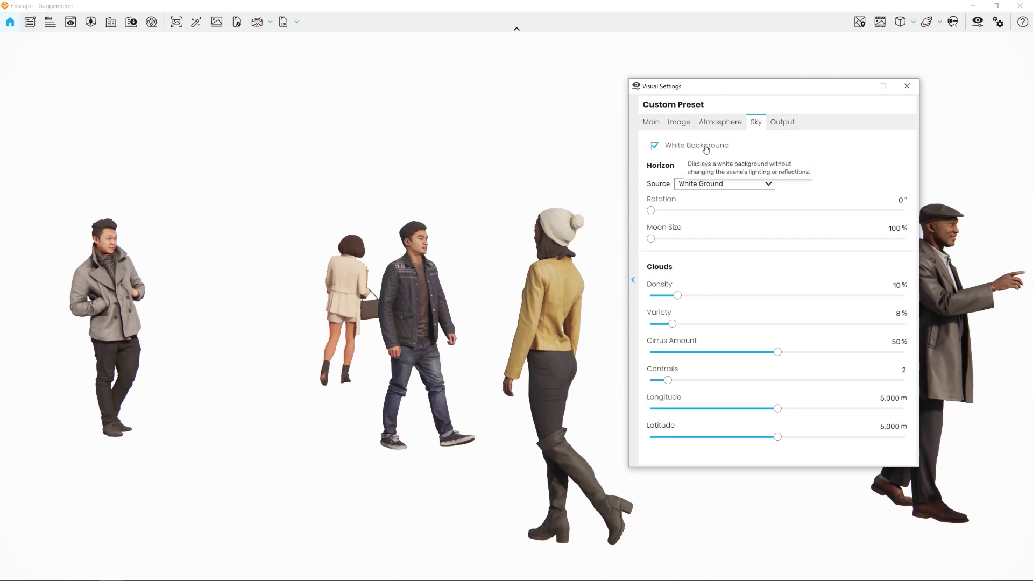
click(792, 123)
mouse_move(706, 266)
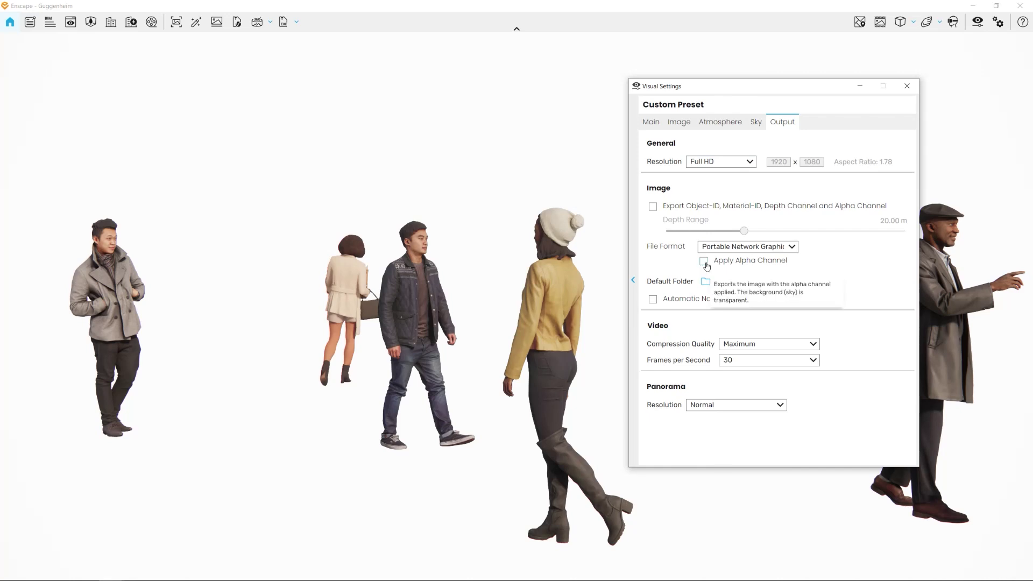
click(704, 262)
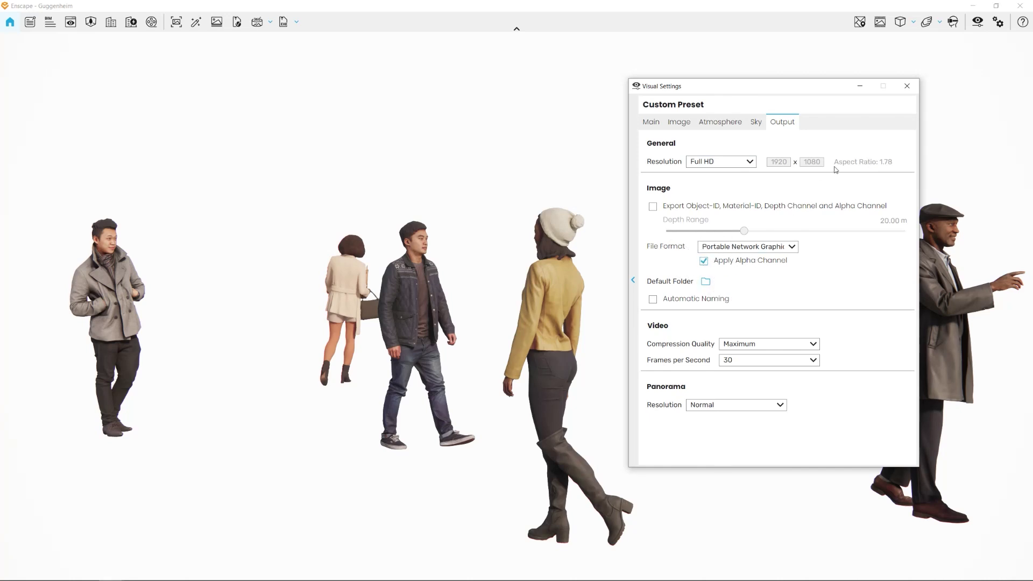
click(906, 86)
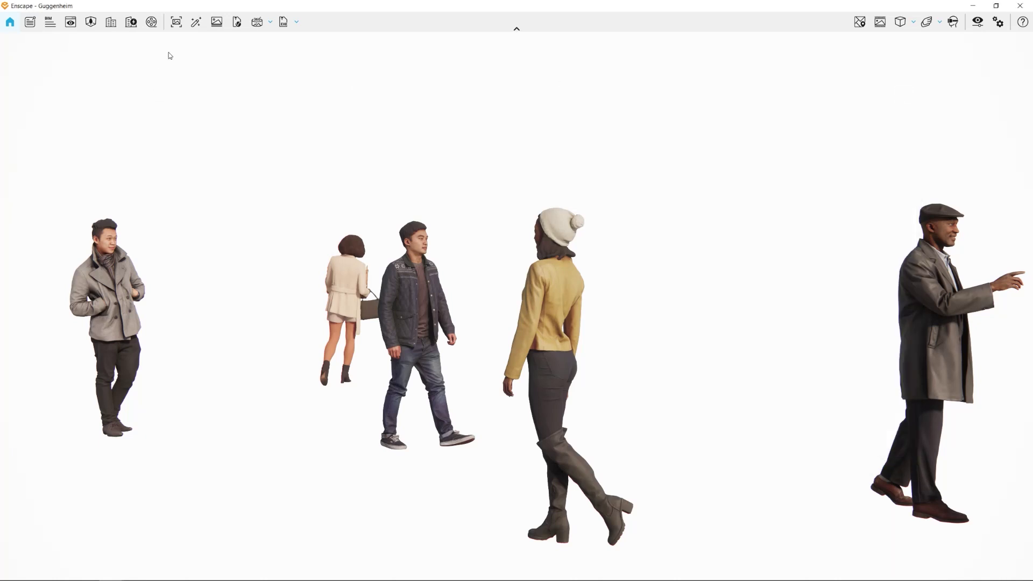
click(177, 23)
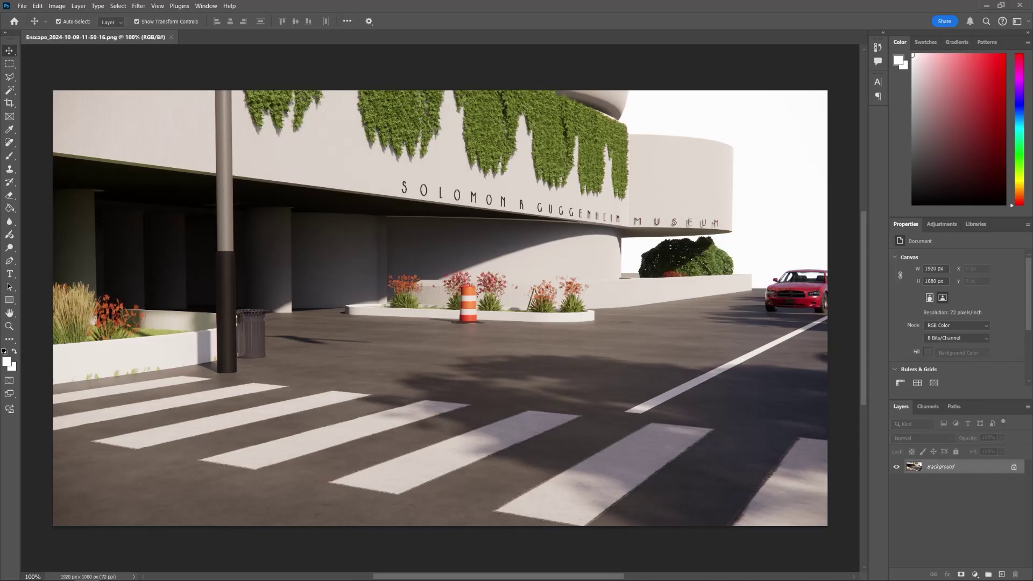
drag(236, 253, 474, 317)
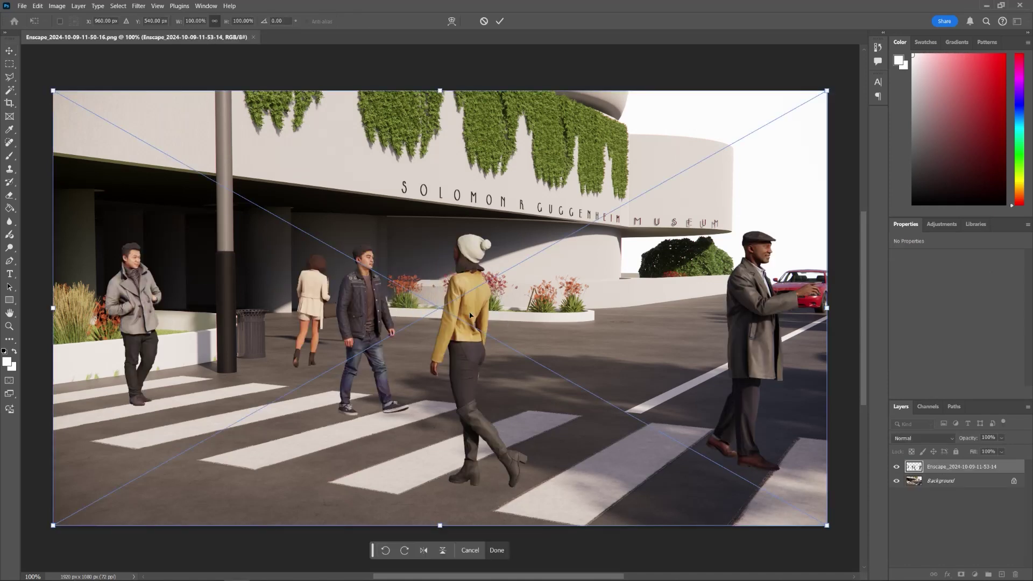
key(Return)
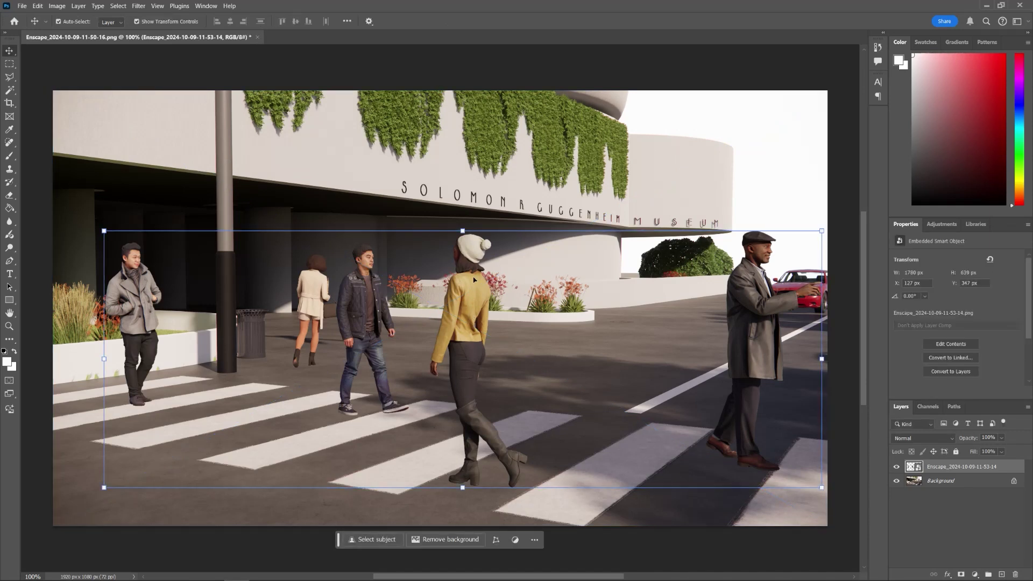
Step: Split the people into individual layers by copying marquee selections, beginning with the man in the grey jacket
click(9, 64)
drag(87, 212, 232, 434)
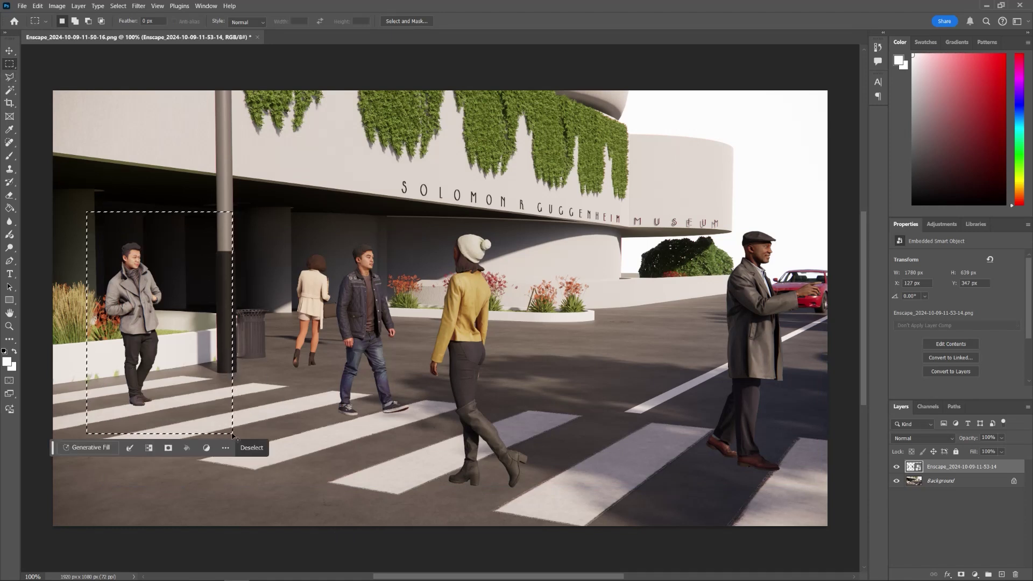
key(ctrl+j)
key(v)
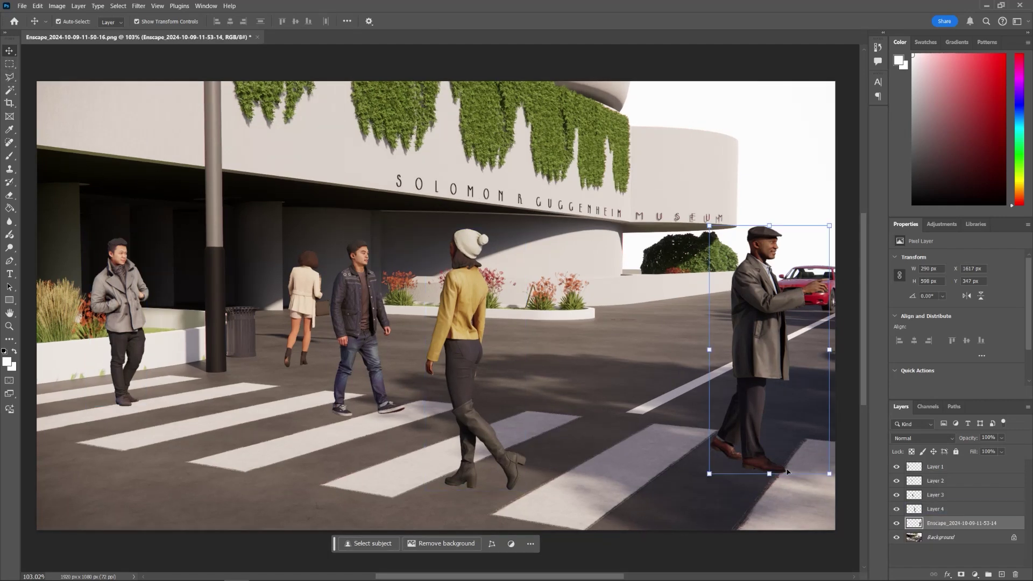
Step: Hide the background to check the separated people layers, and show the background again
click(896, 537)
click(960, 491)
click(962, 467)
click(962, 480)
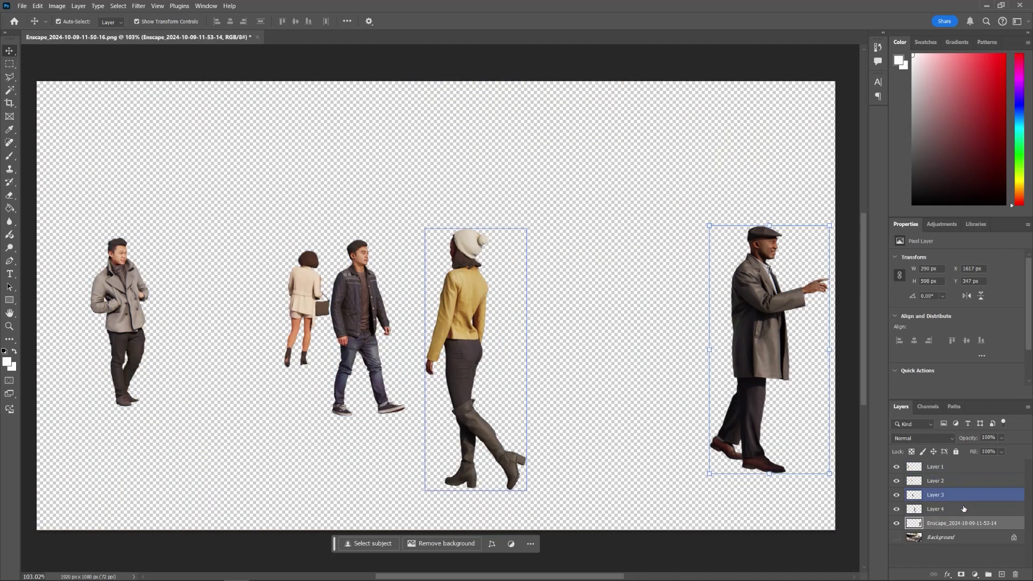
click(963, 466)
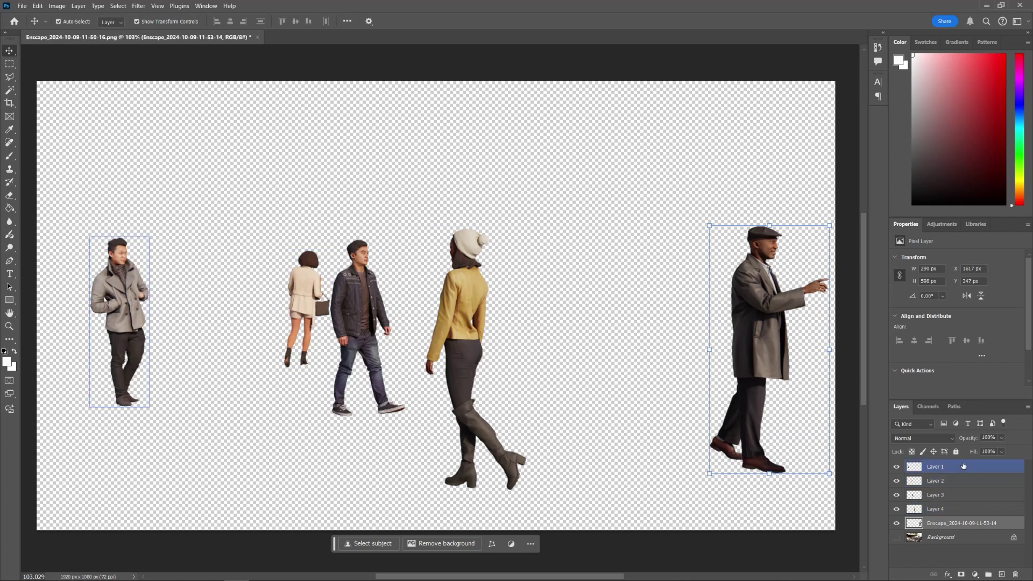
click(896, 537)
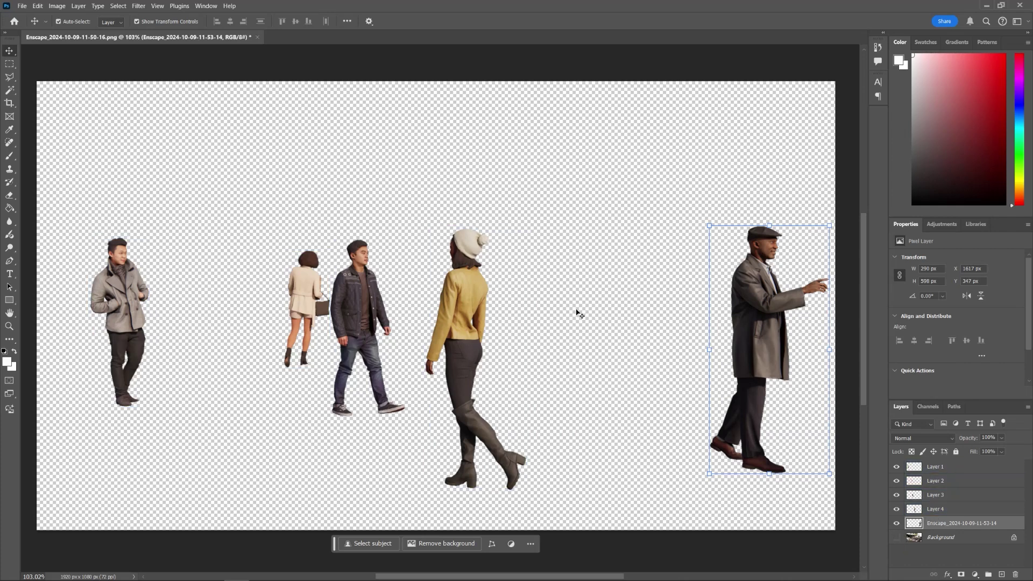
Step: Apply a Motion Blur with an angle of 0° and a distance of 50 pixels to the woman in the yellow jacket
click(455, 288)
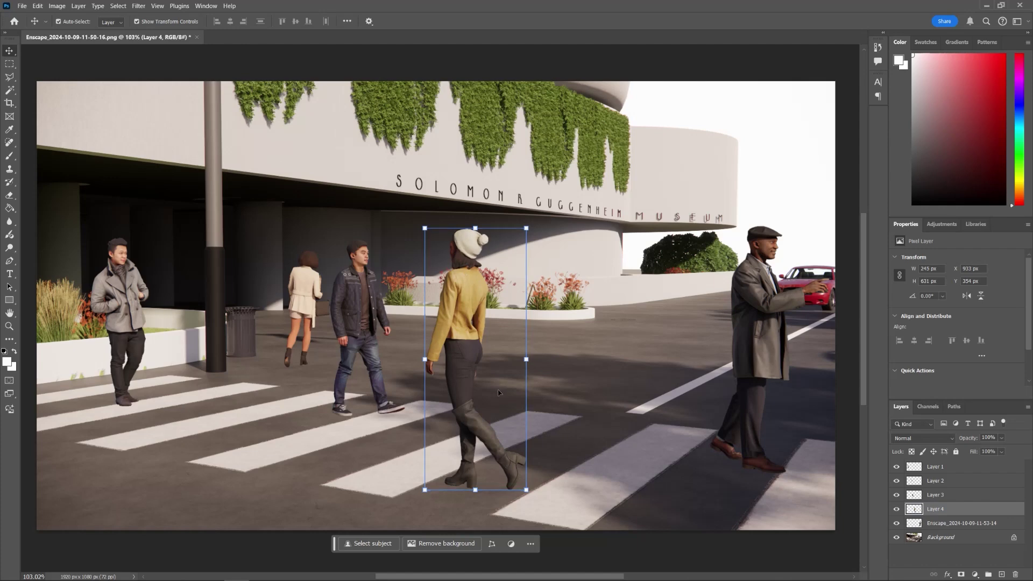
alt+scroll(491, 442, up, 3)
alt+scroll(490, 442, up, 1)
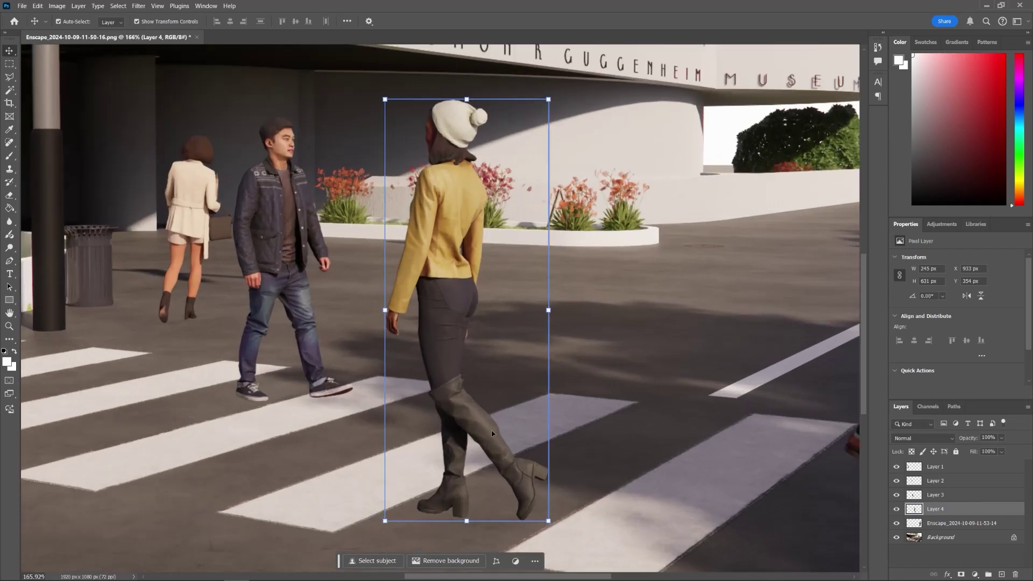
scroll(555, 222, up, 1)
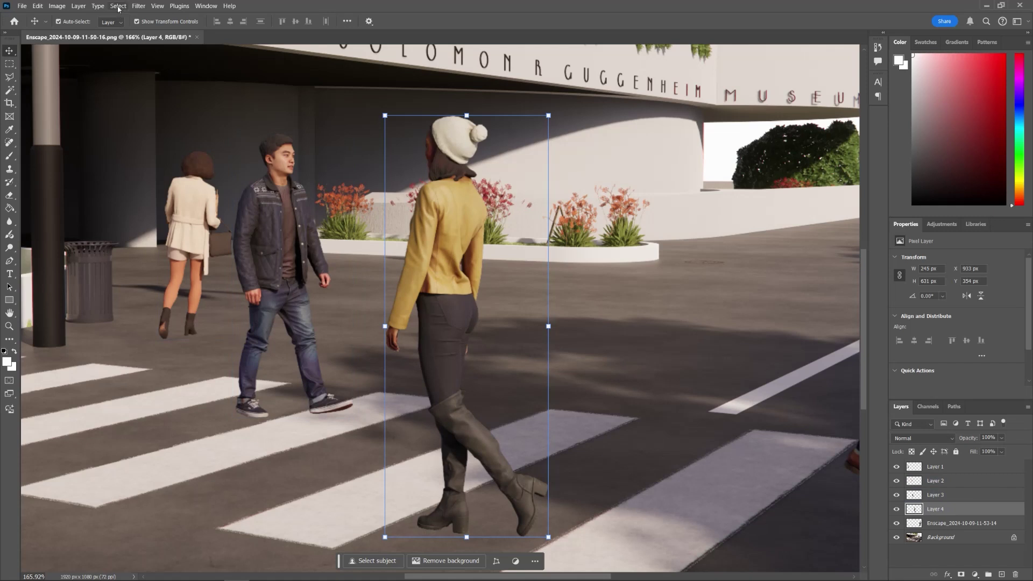
click(137, 7)
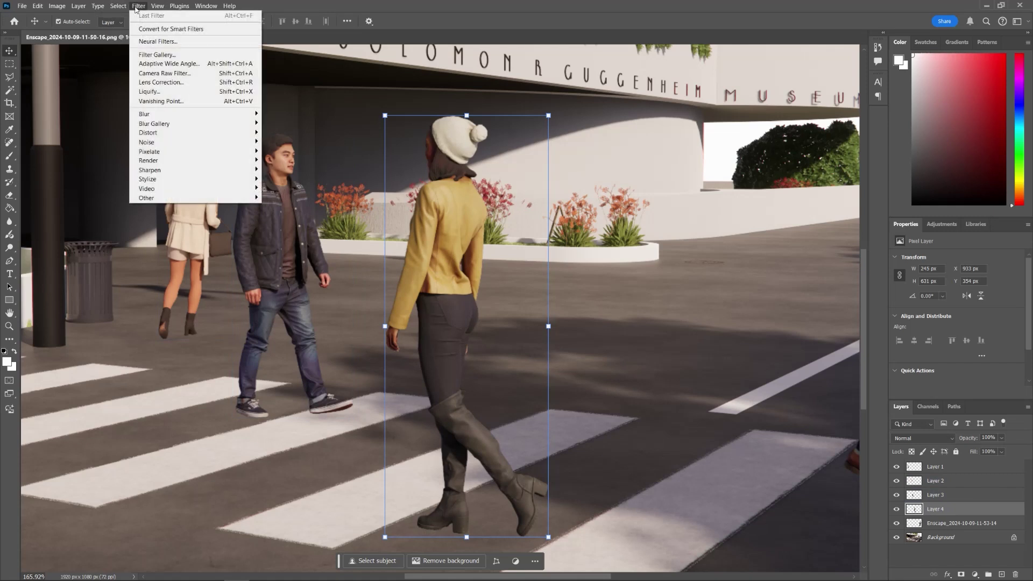
mouse_move(192, 117)
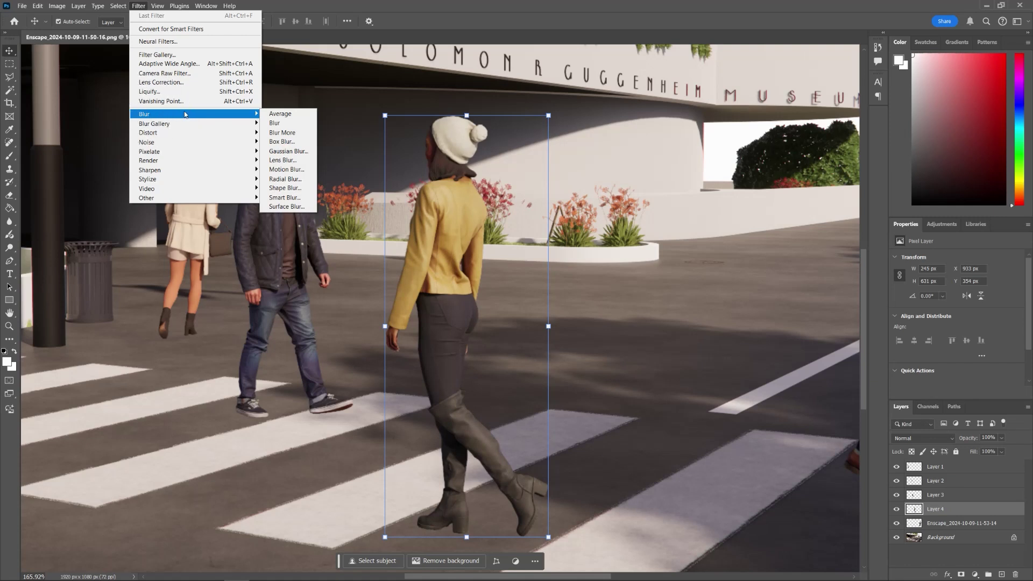
click(305, 172)
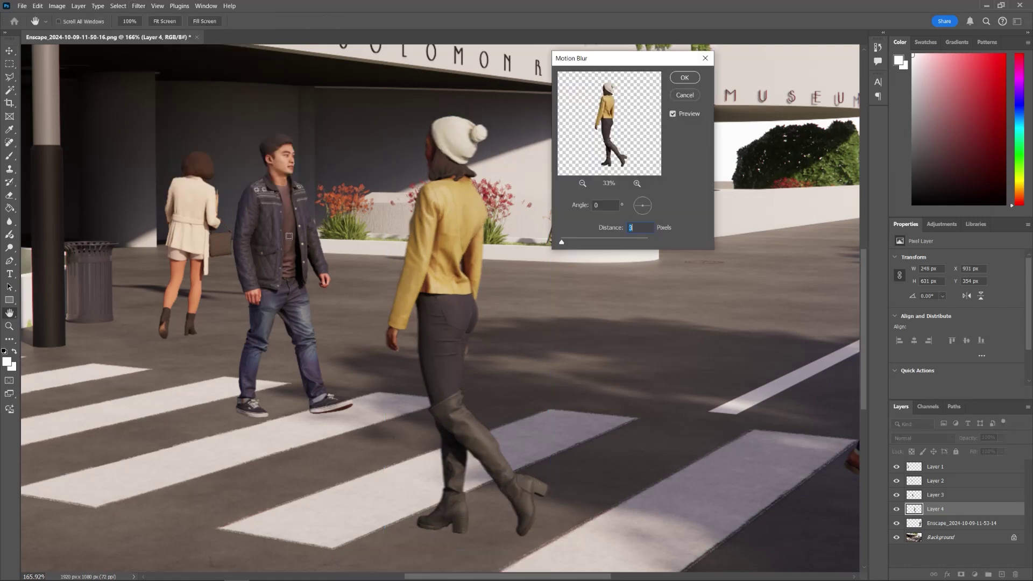
click(561, 243)
drag(561, 243, 578, 245)
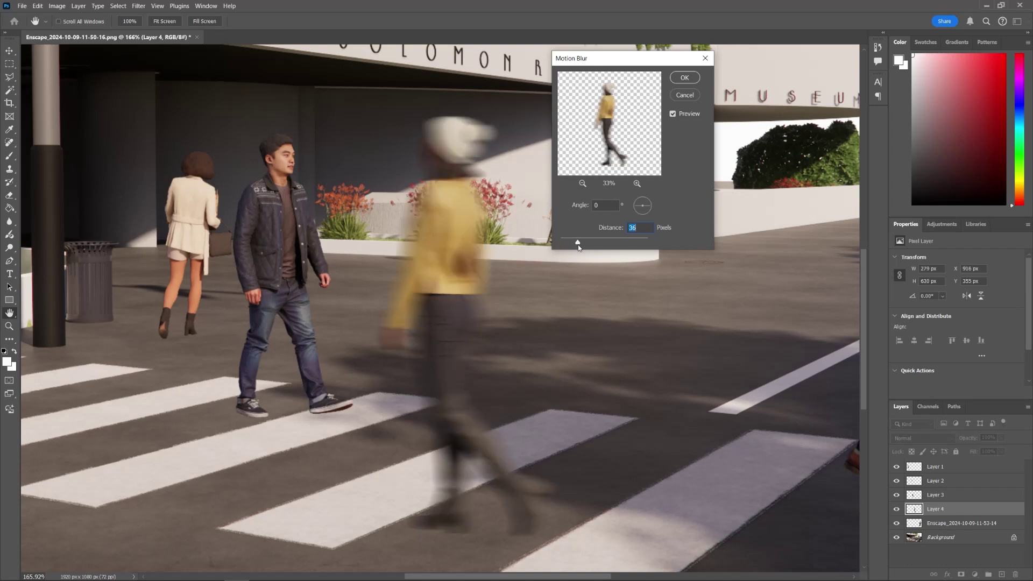
drag(650, 206, 592, 205)
drag(578, 244, 584, 245)
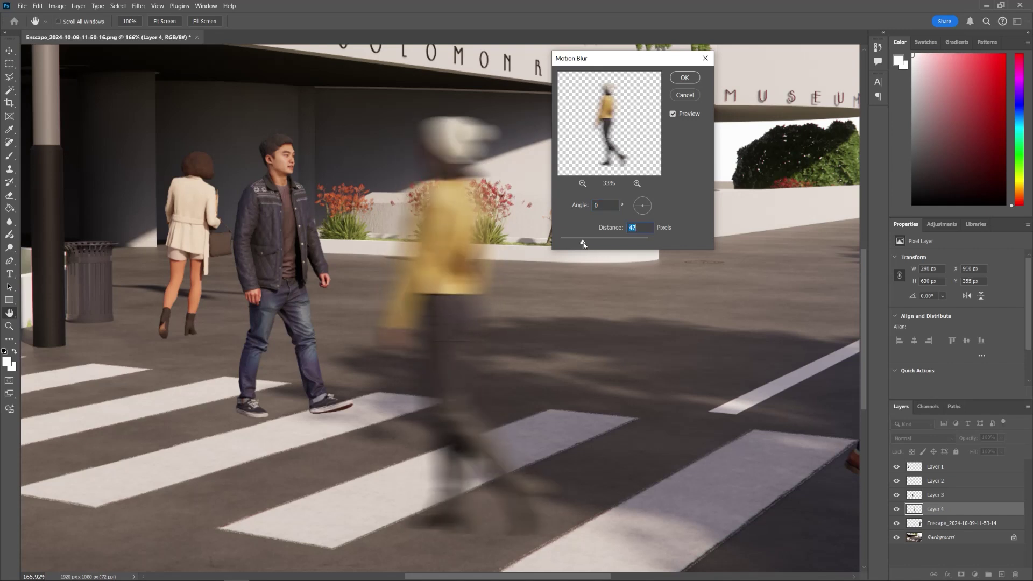
click(636, 227)
text(50)
key(Return)
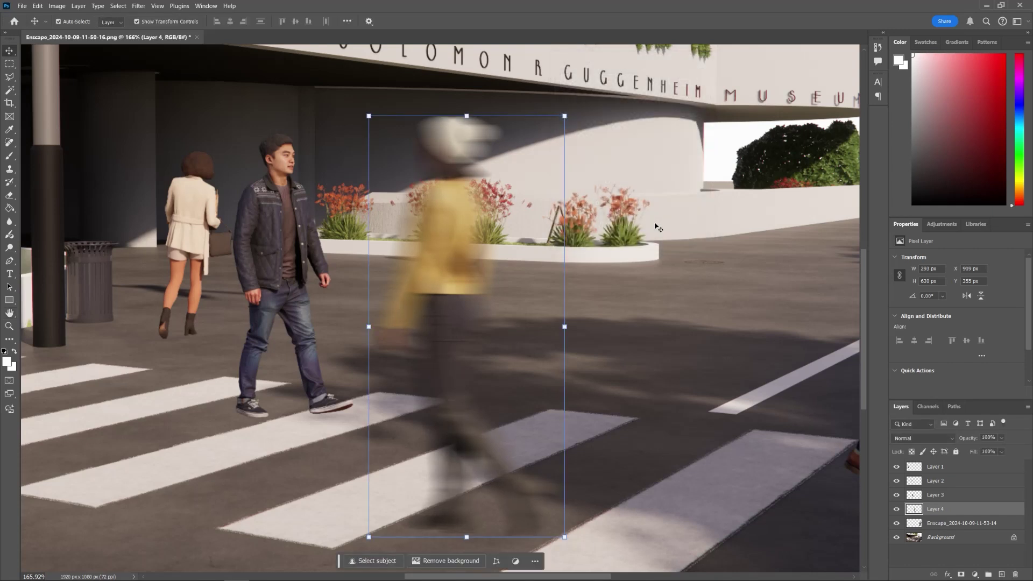
Step: Reapply the last Motion Blur filter to the pointing man in the long coat
alt+scroll(503, 276, down, 5)
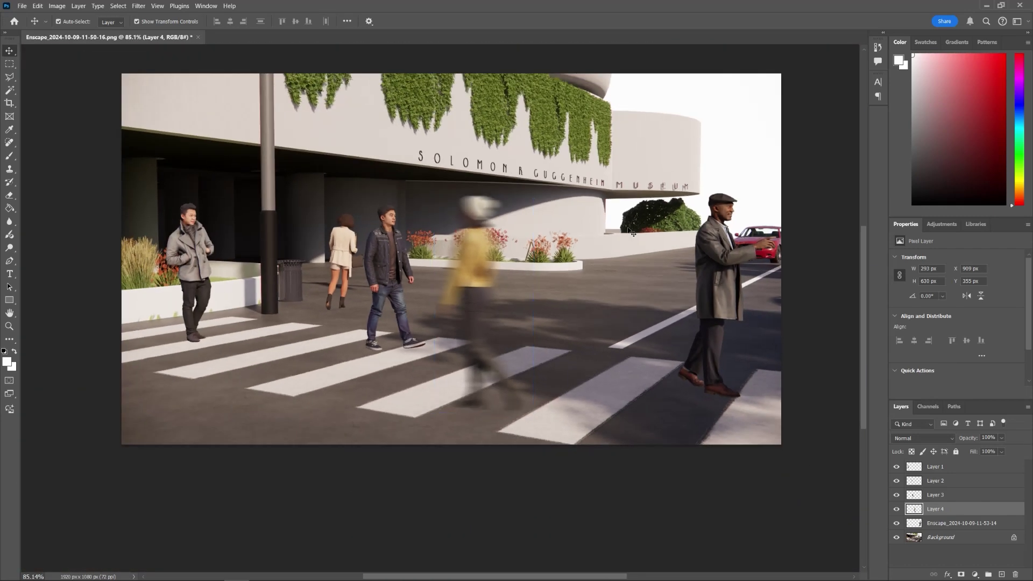
click(632, 234)
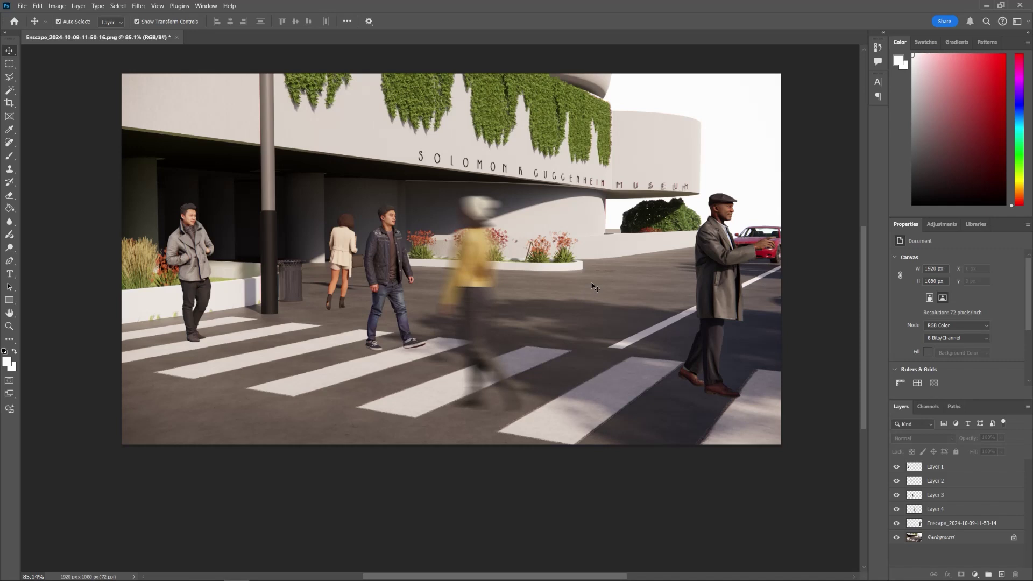
click(709, 251)
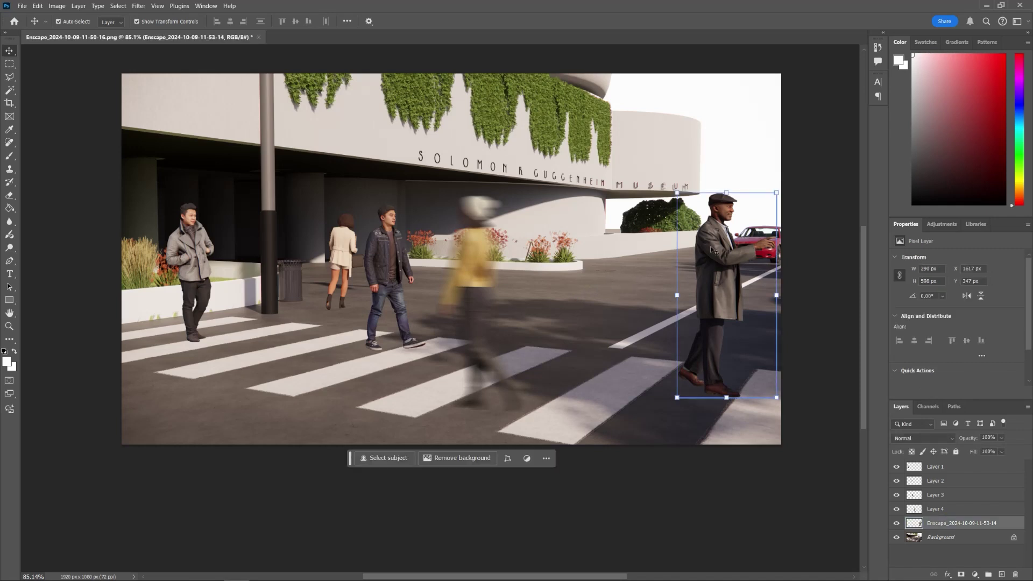
click(138, 6)
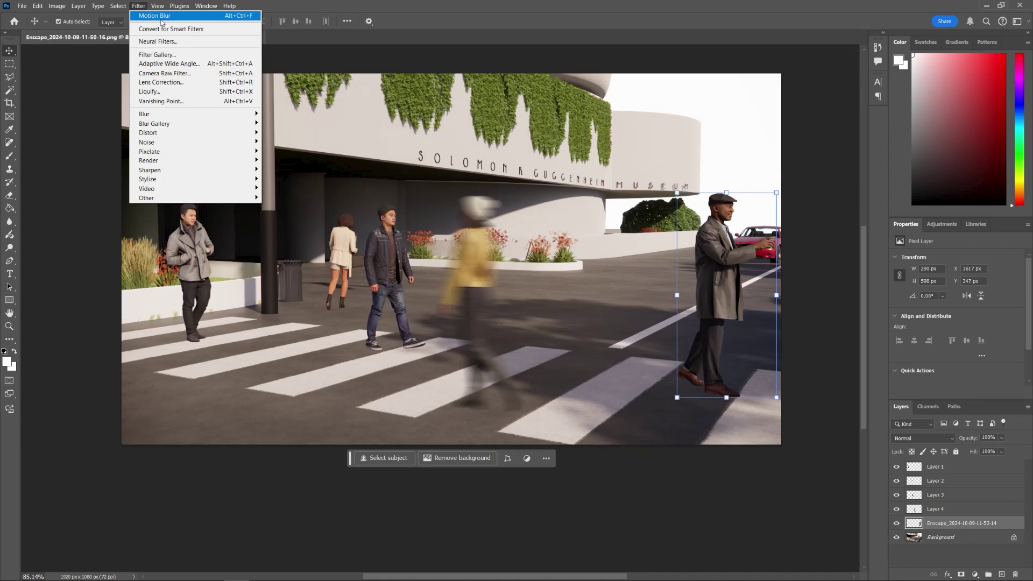
click(198, 17)
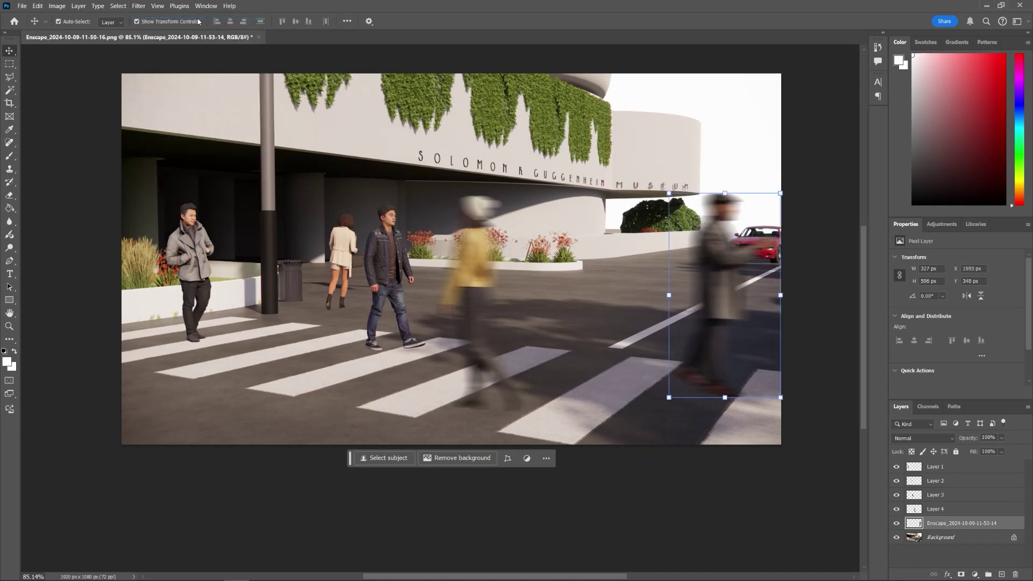
Step: Reapply the last Motion Blur filter to the man in the dark jacket and jeans
click(382, 247)
click(118, 6)
click(143, 16)
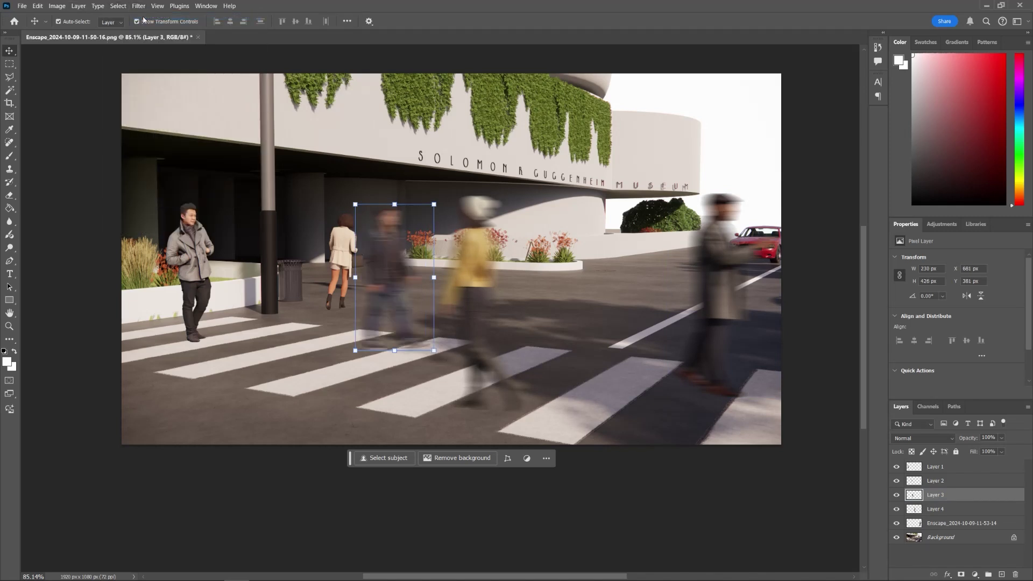
Step: Reapply the last Motion Blur filter to the woman in the cream jacket
click(339, 248)
click(138, 5)
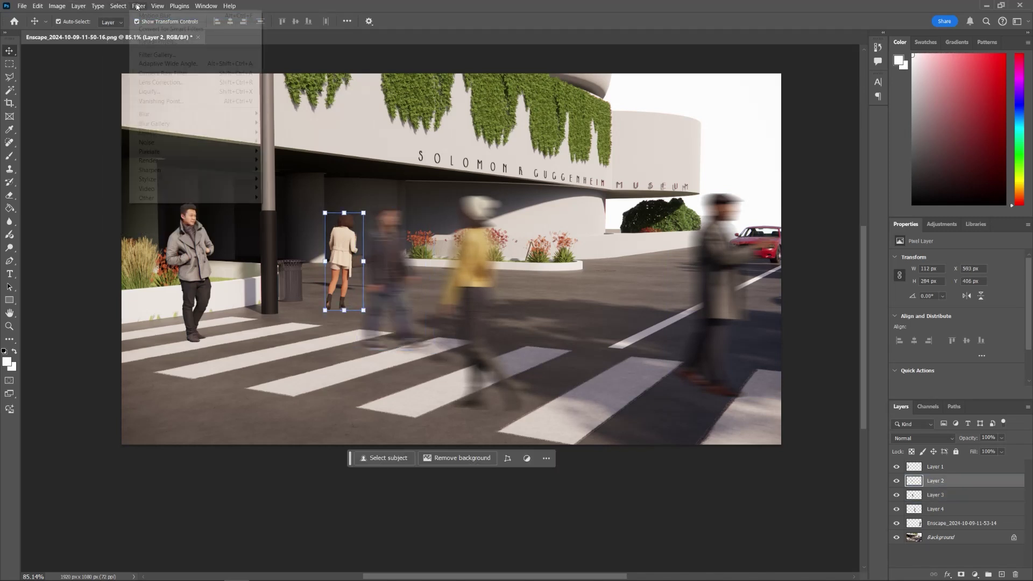
click(144, 15)
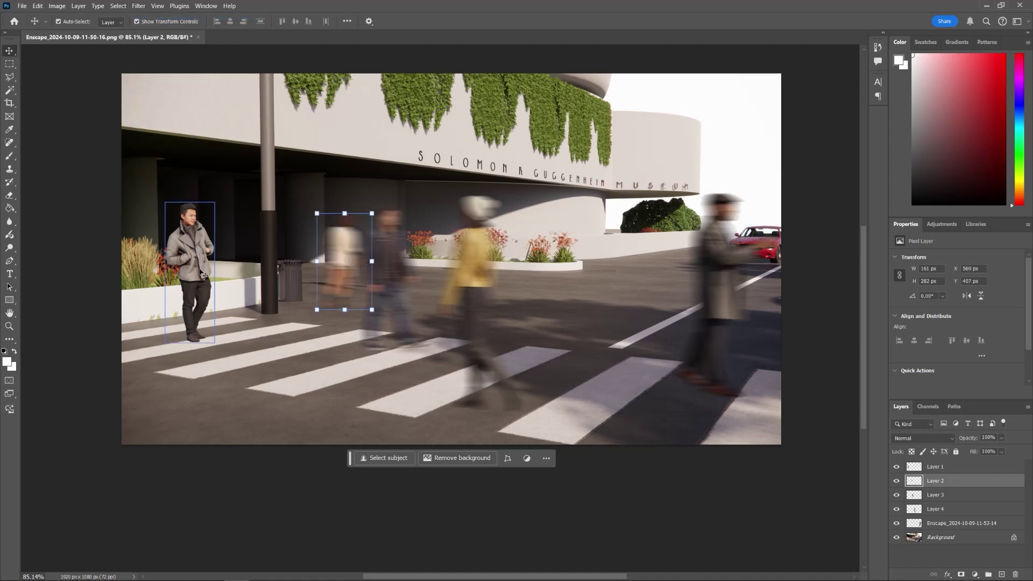
Step: Reapply the last Motion Blur filter to the man in the grey jacket and deselect his layer
click(203, 275)
click(138, 6)
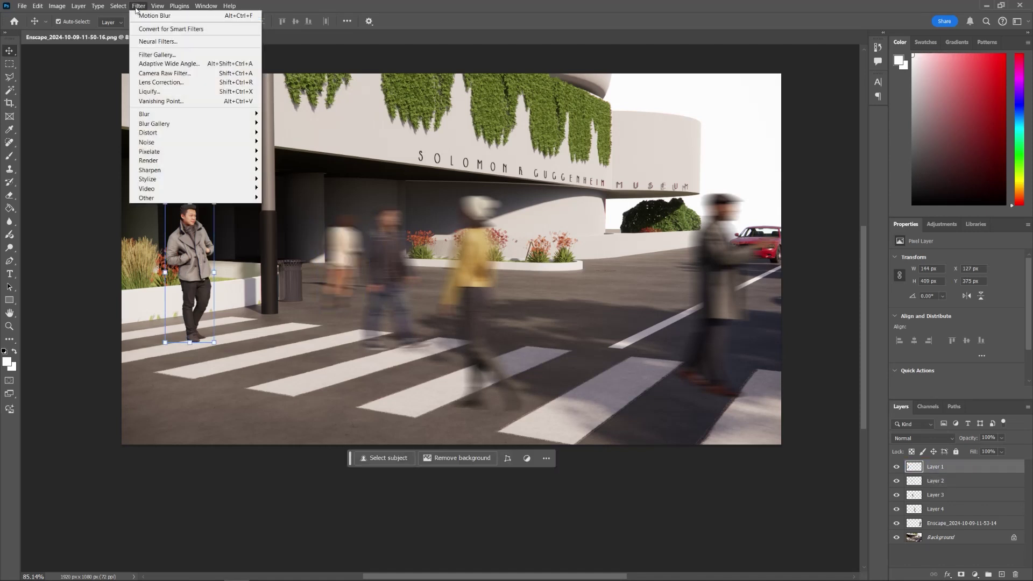
click(145, 16)
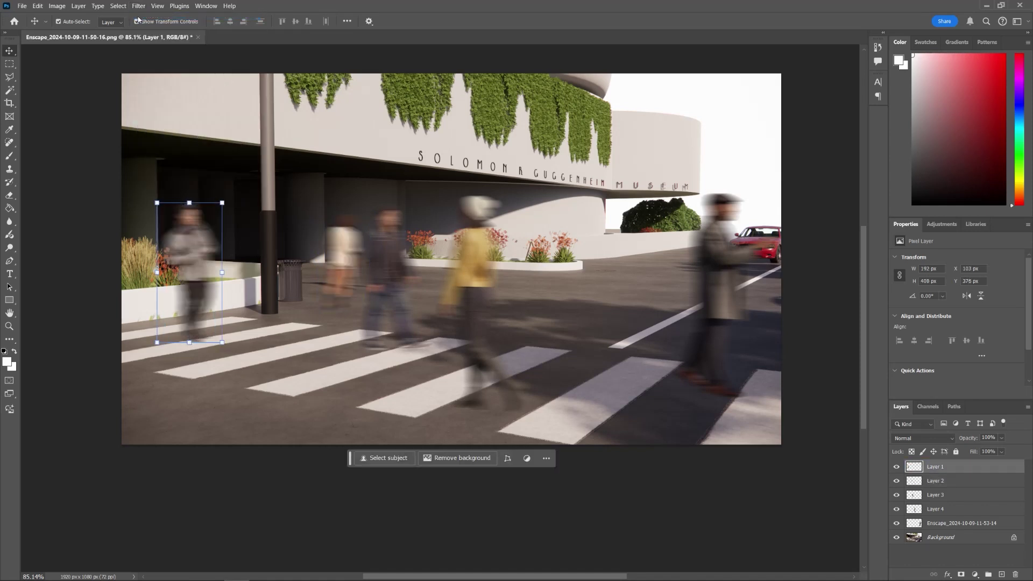
click(697, 110)
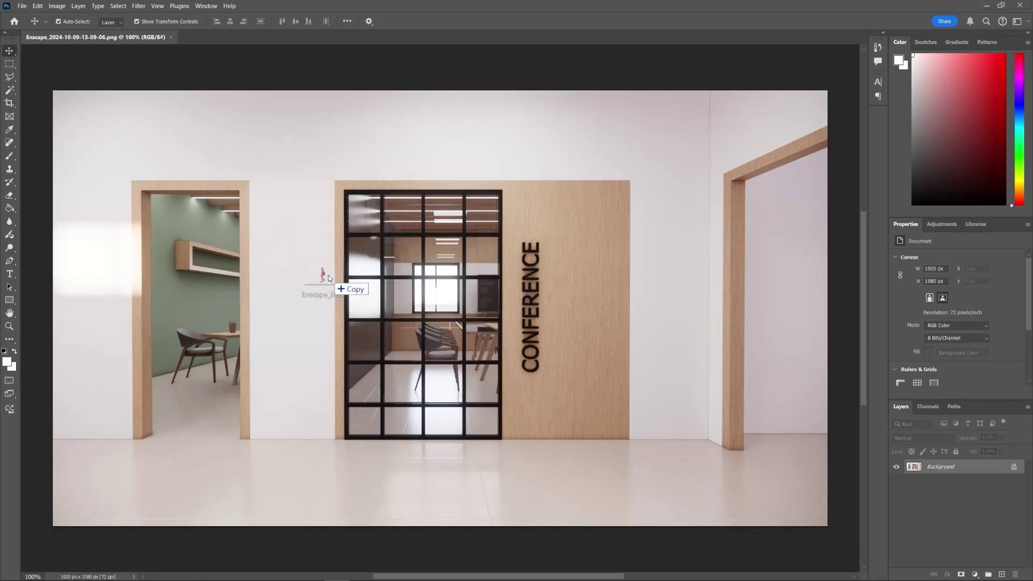
drag(328, 275, 329, 280)
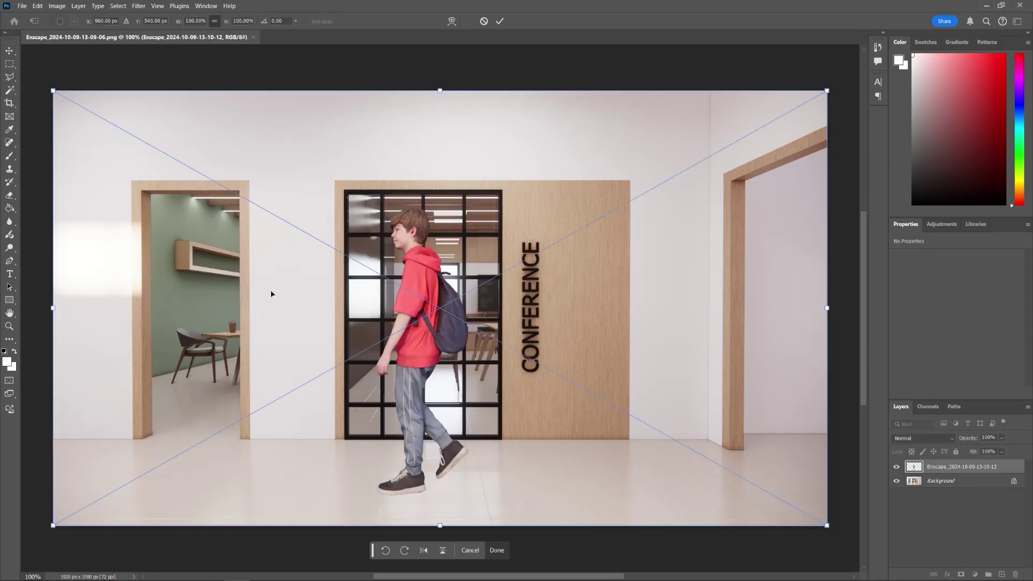
key(Return)
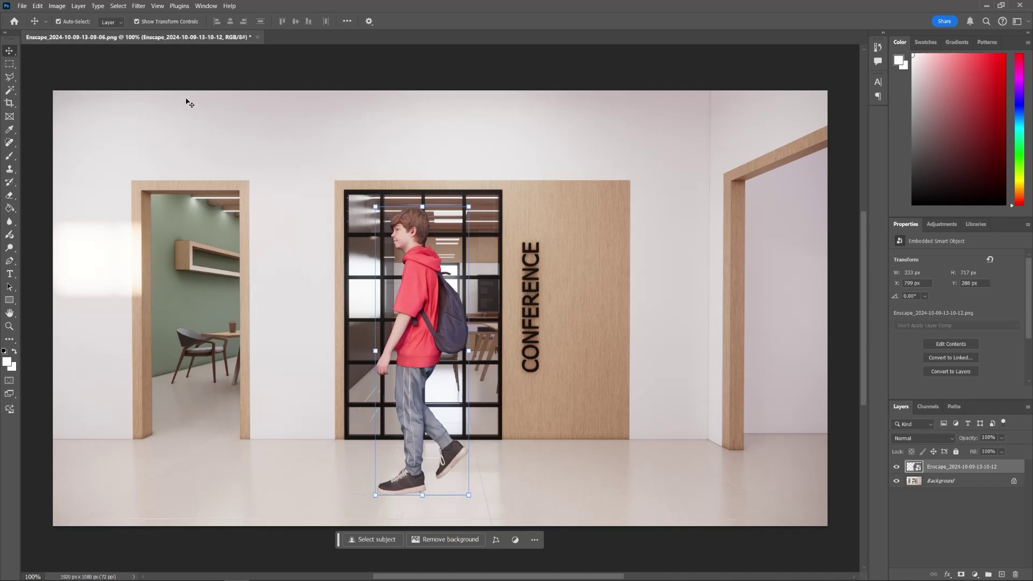
Step: Apply a Motion Blur filter with a 0° angle and a distance of 41 pixels to the boy in the red hoodie
click(138, 6)
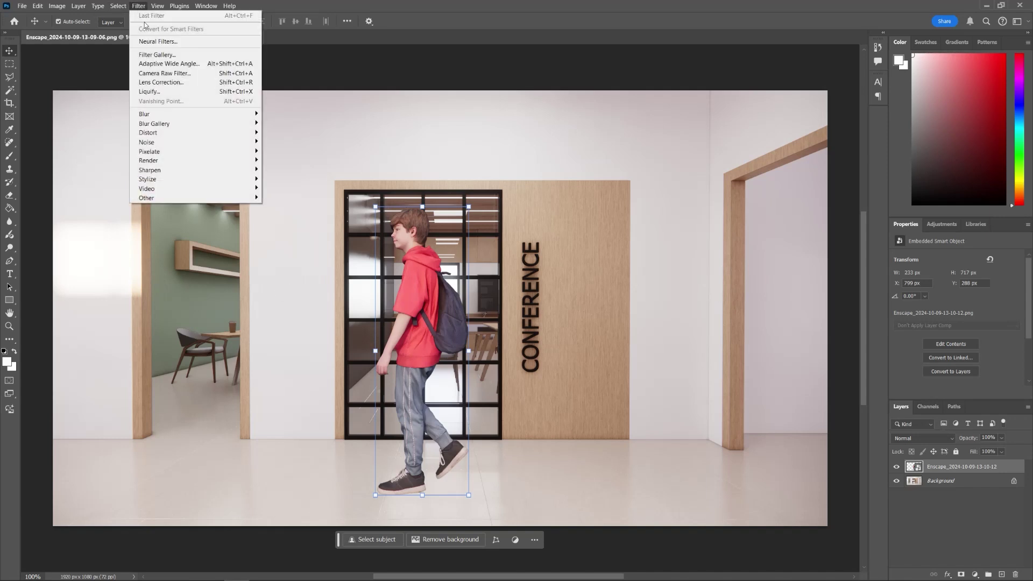
mouse_move(161, 114)
click(283, 171)
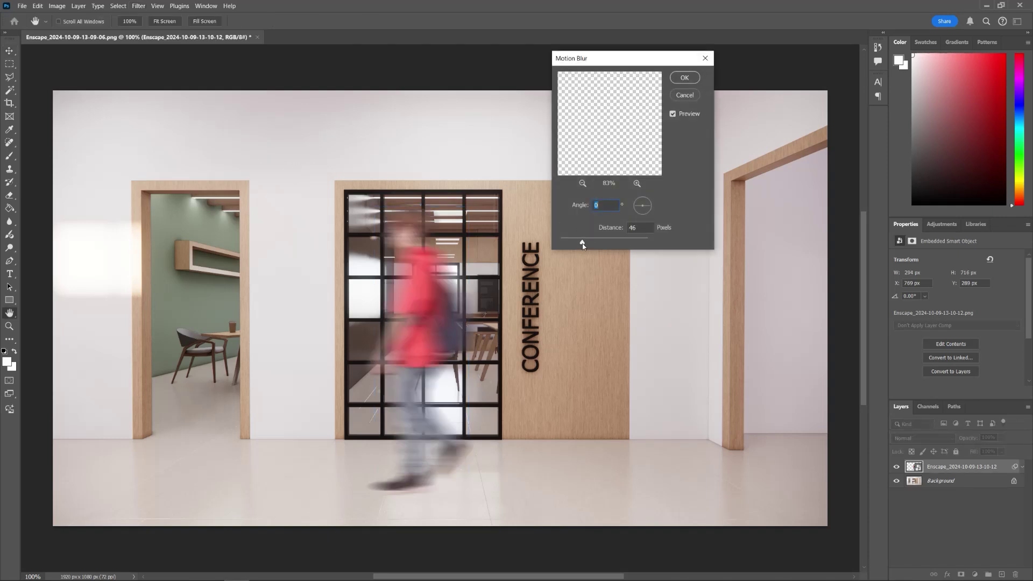
drag(583, 247, 580, 245)
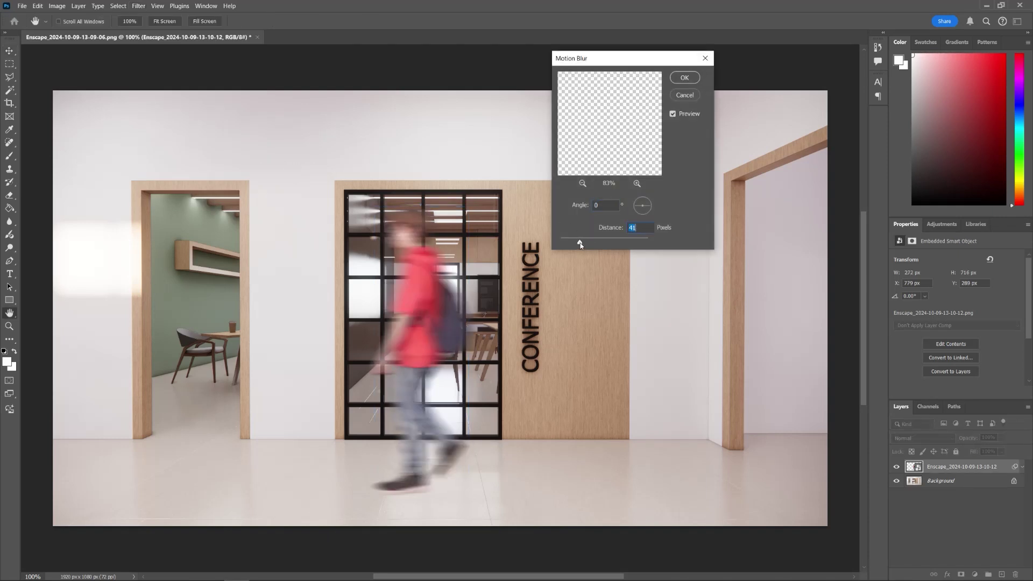
click(684, 78)
key(v)
Step: Move the blurred boy horizontally to the right edge of the wooden conference wall panel and deselect his layer
drag(416, 303, 616, 303)
click(255, 171)
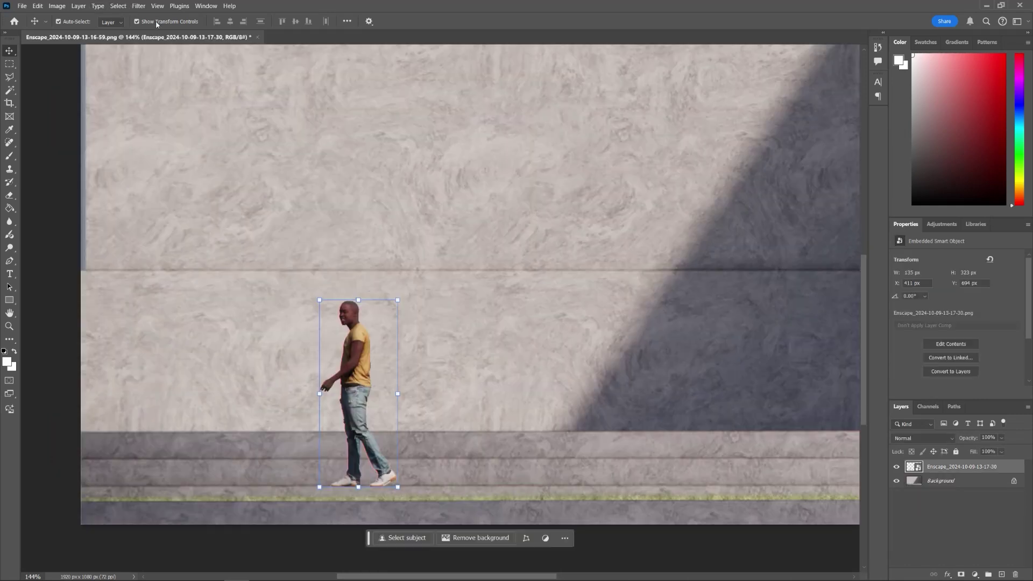
Step: Apply a Motion Blur filter with a 0° angle and 41 pixels distance to the man in the yellow T-shirt and deselect his layer
click(139, 6)
mouse_move(193, 114)
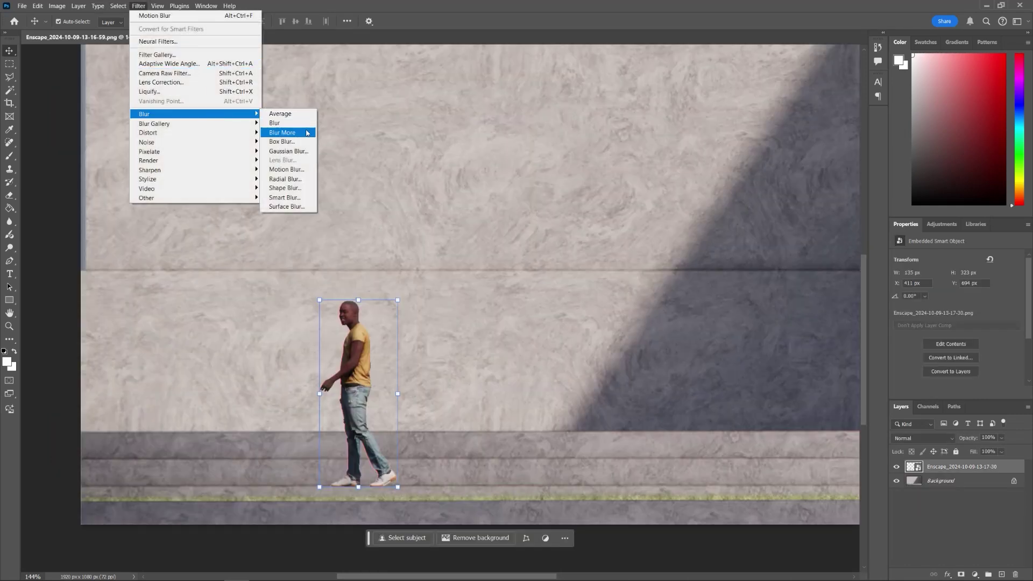
click(299, 172)
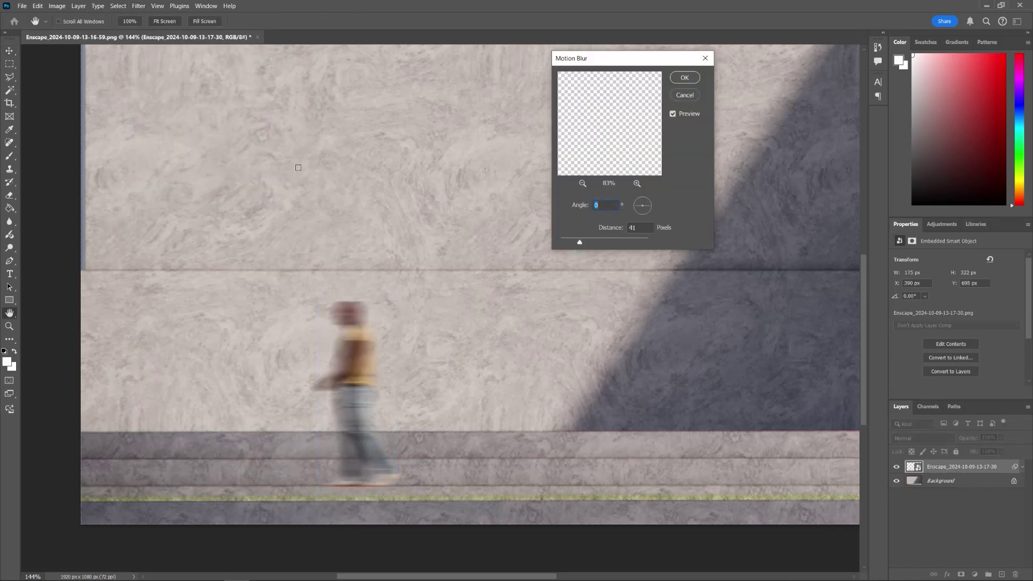
click(684, 77)
key(v)
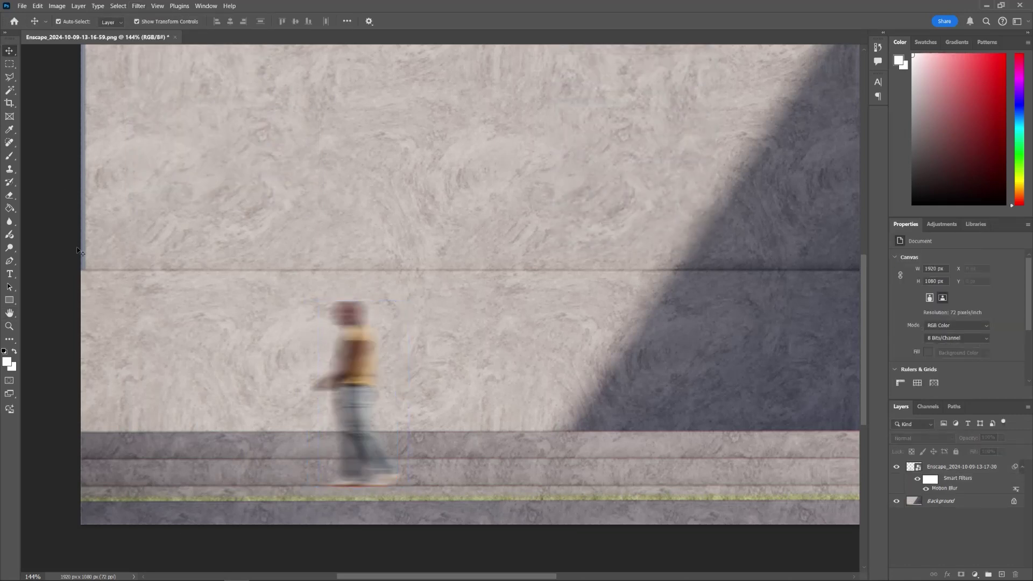
key(ctrl+minus)
alt+scroll(80, 252, down, 2)
scroll(349, 268, up, 3)
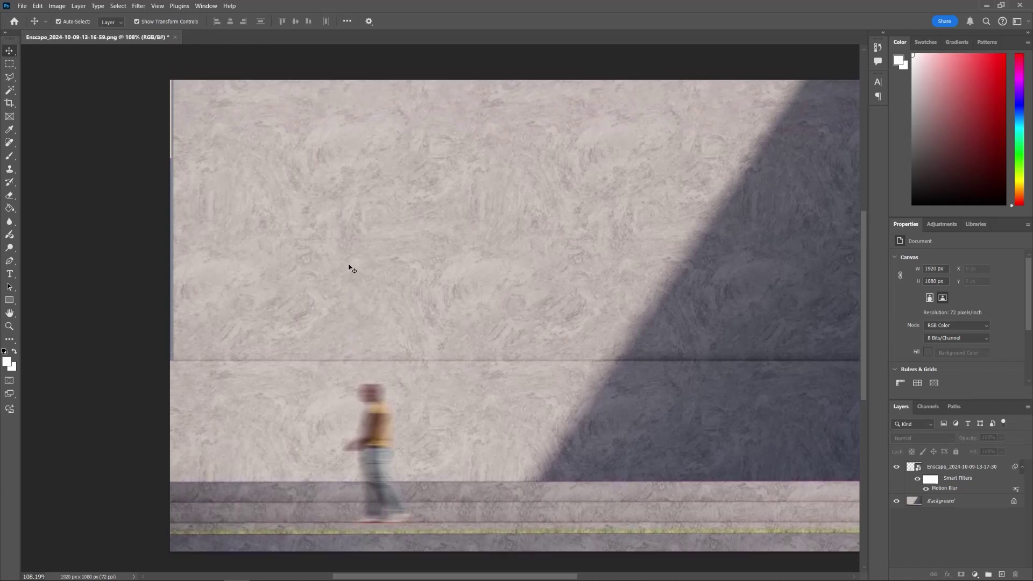